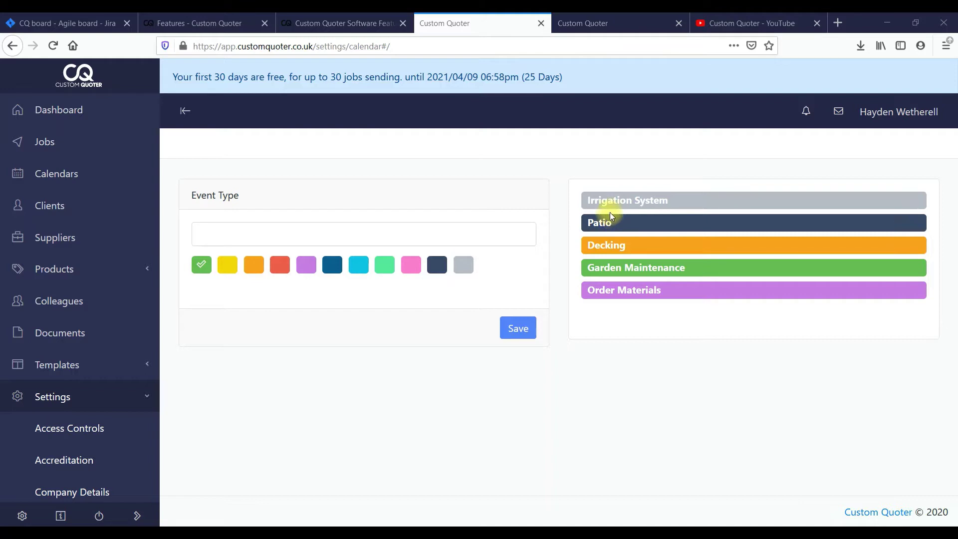
Step: From Calendars, view the March 10 event's details and remarks, then open its edit form
click(57, 174)
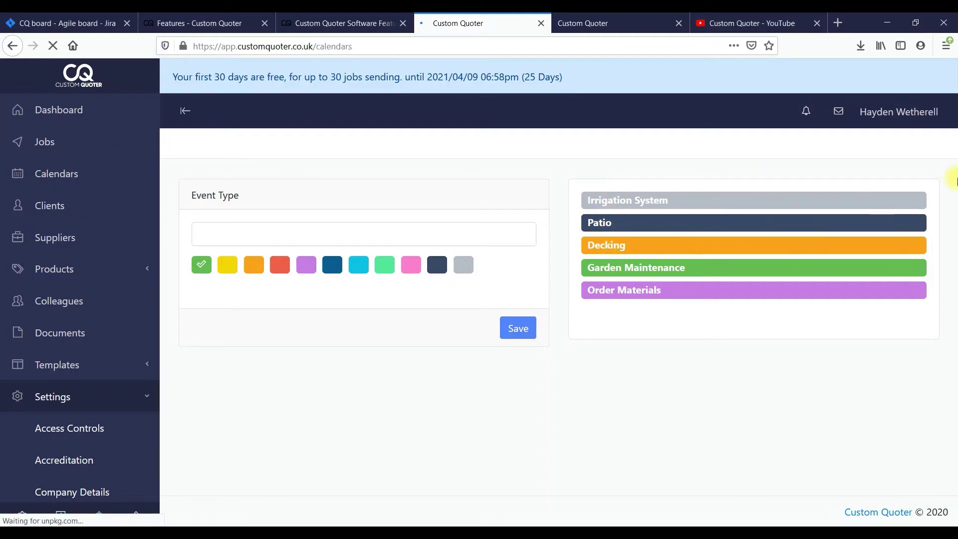
drag(954, 161, 950, 295)
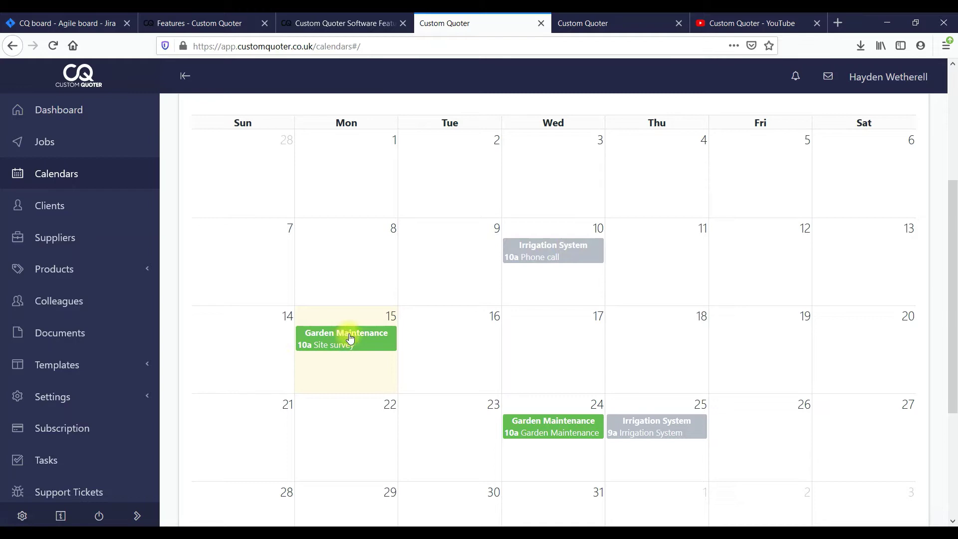
click(548, 255)
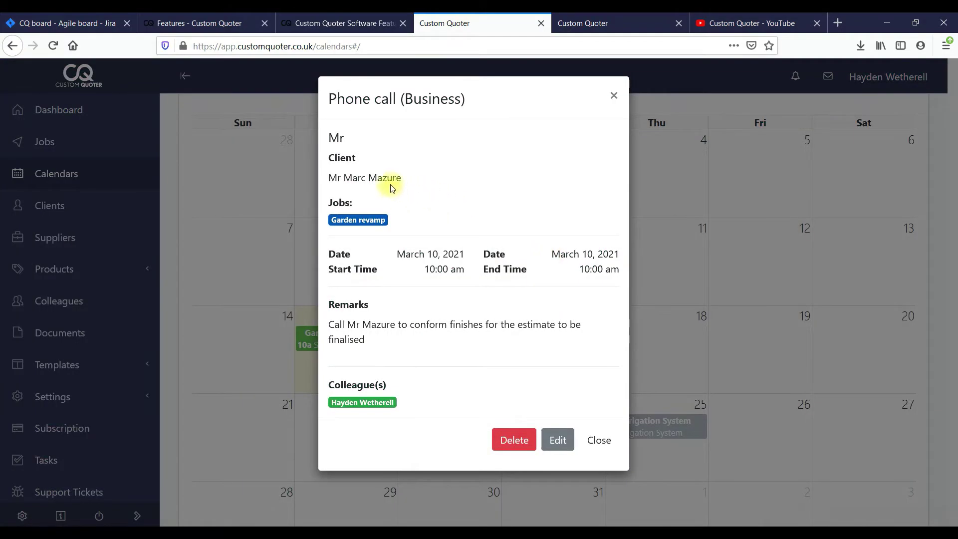
drag(344, 324, 628, 280)
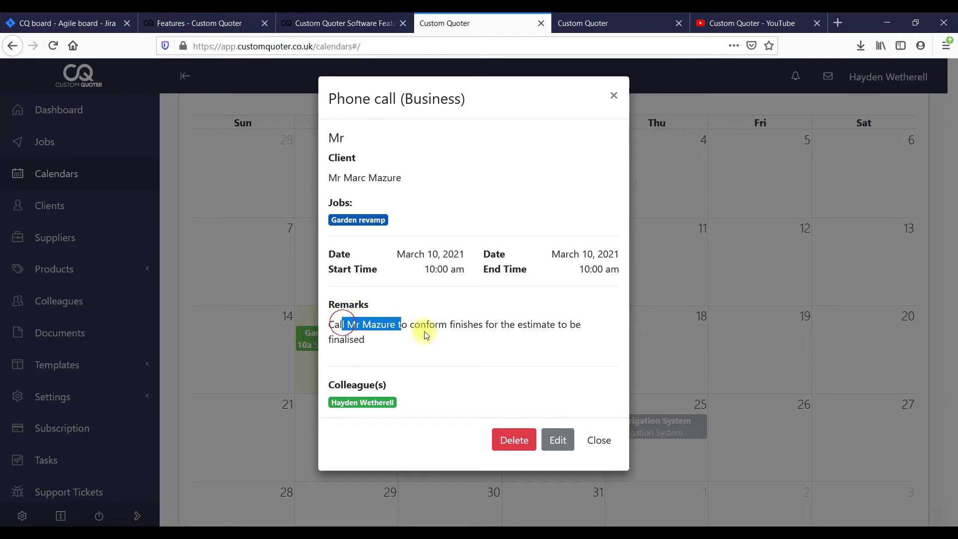
click(558, 439)
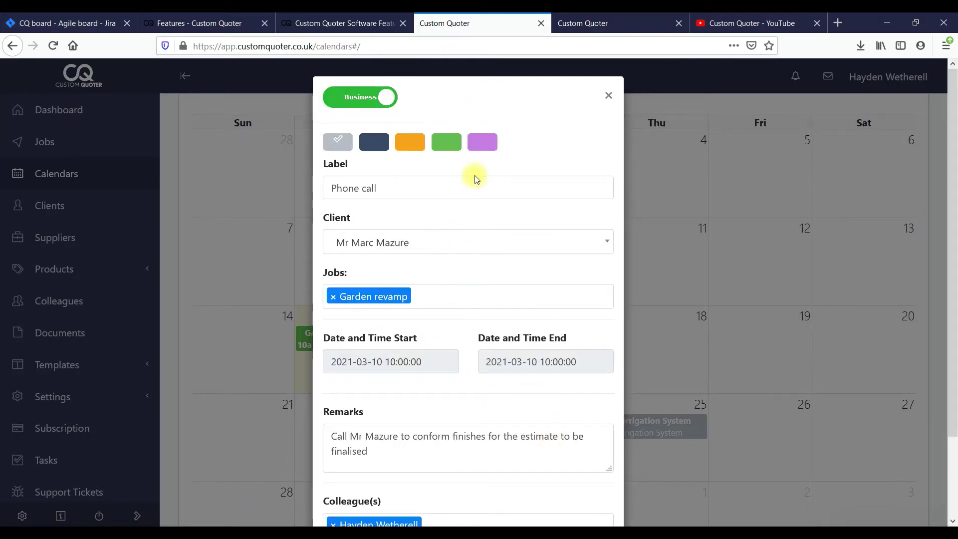
click(609, 98)
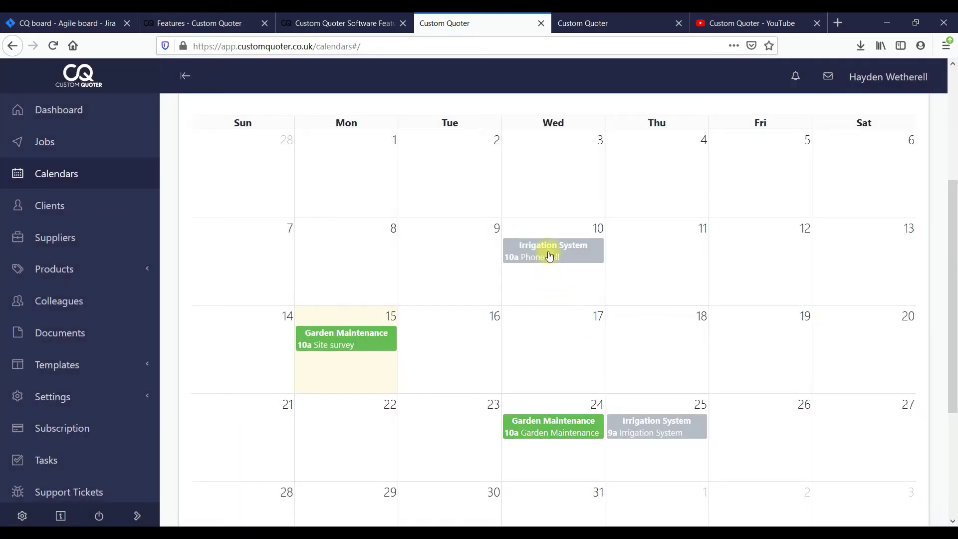
mouse_move(554, 241)
mouse_down()
mouse_move(638, 247)
mouse_move(548, 252)
mouse_up()
scroll(673, 299, up, 5)
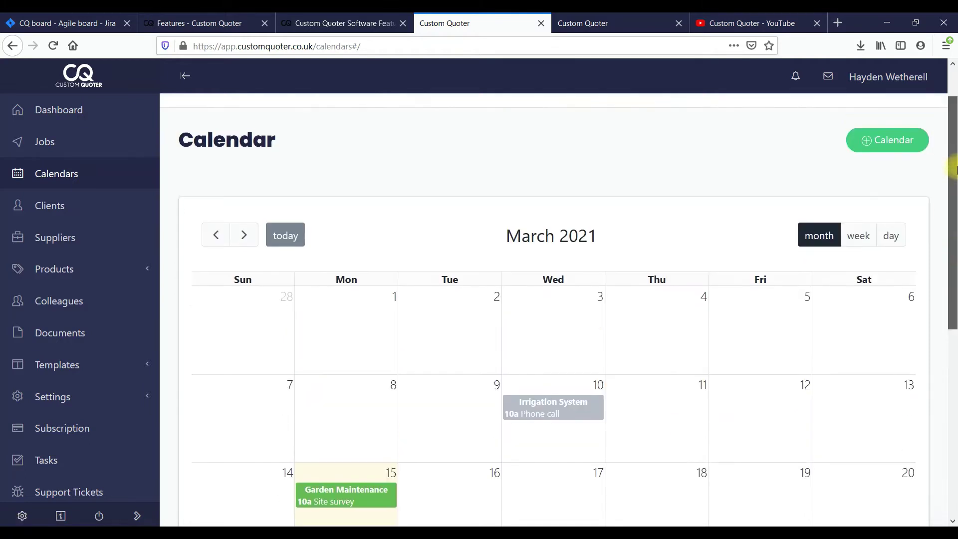
click(858, 236)
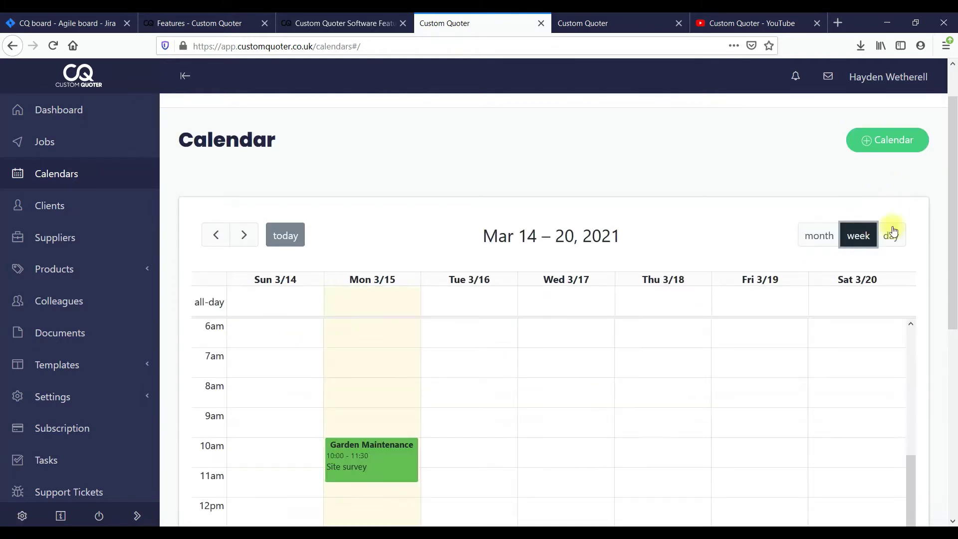
drag(947, 177, 952, 285)
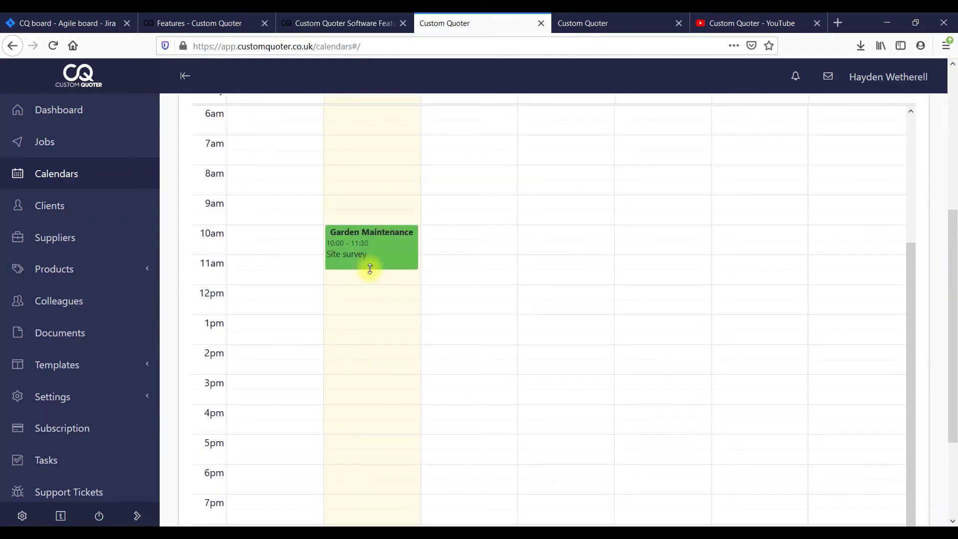
drag(369, 270, 444, 320)
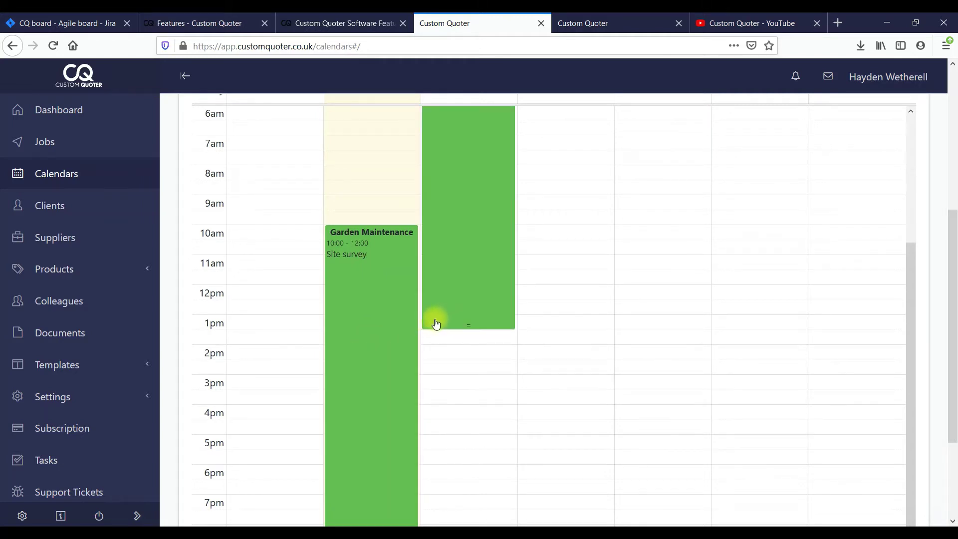
drag(387, 327, 399, 280)
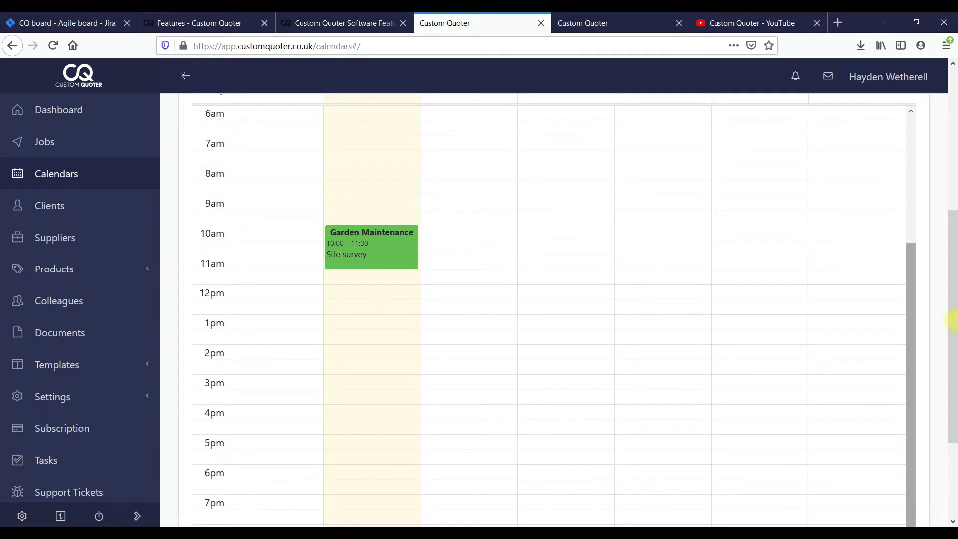
drag(952, 329, 954, 206)
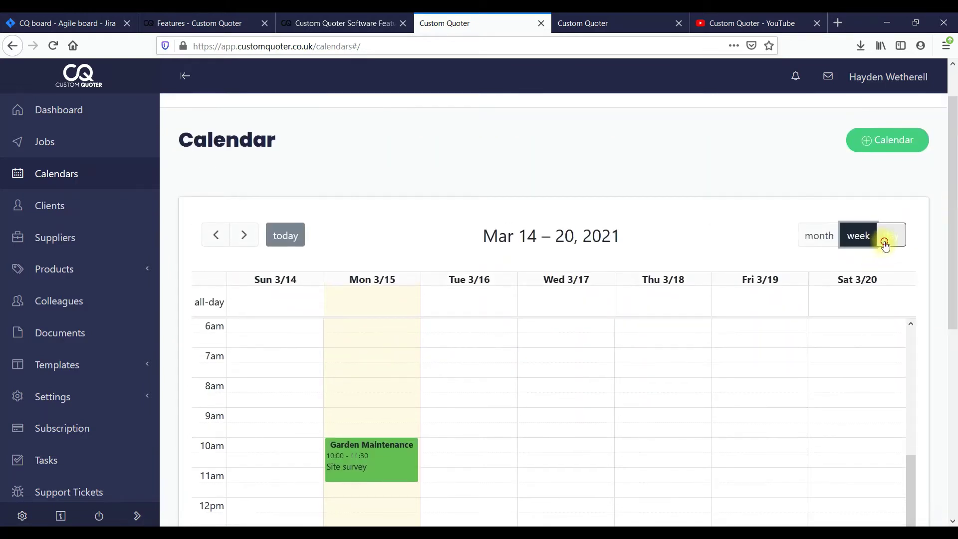
click(891, 237)
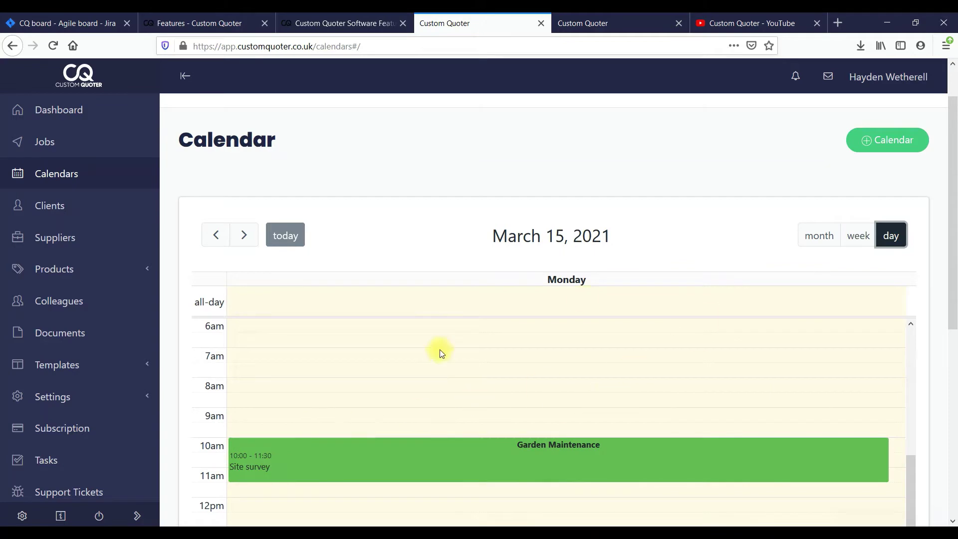
click(857, 235)
click(243, 235)
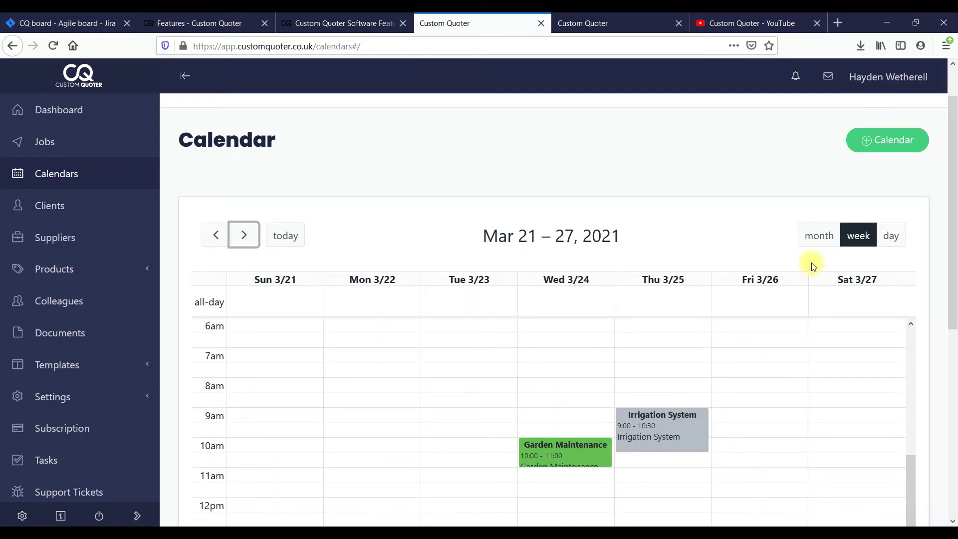
click(819, 235)
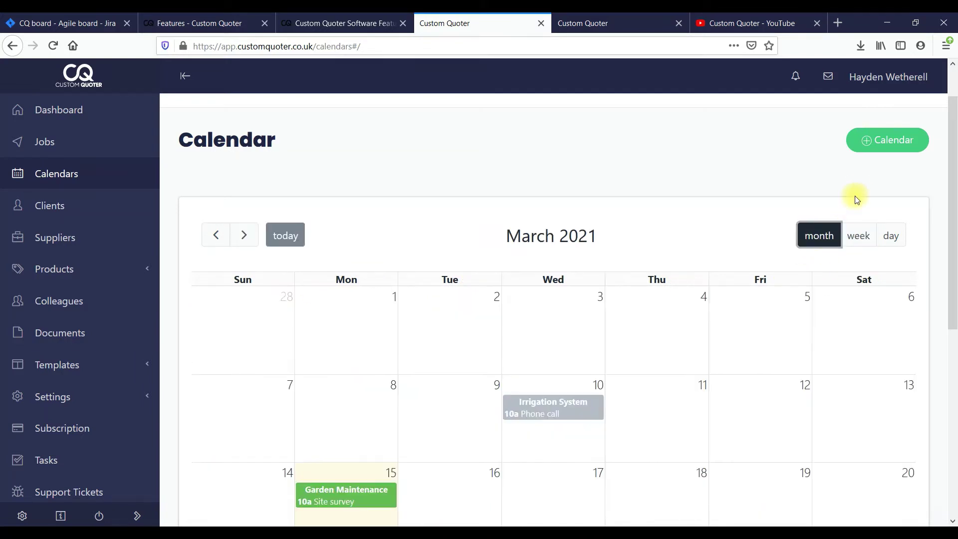
click(880, 141)
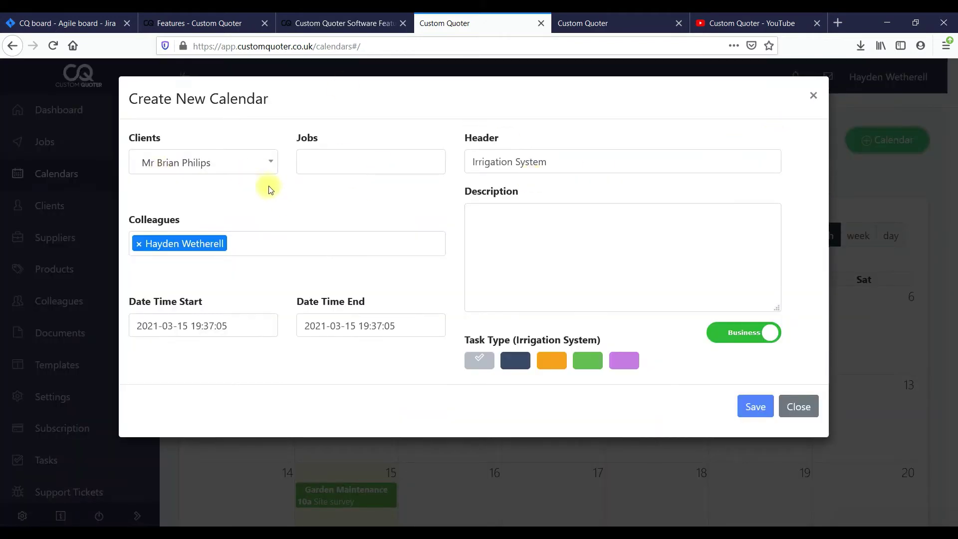
click(247, 163)
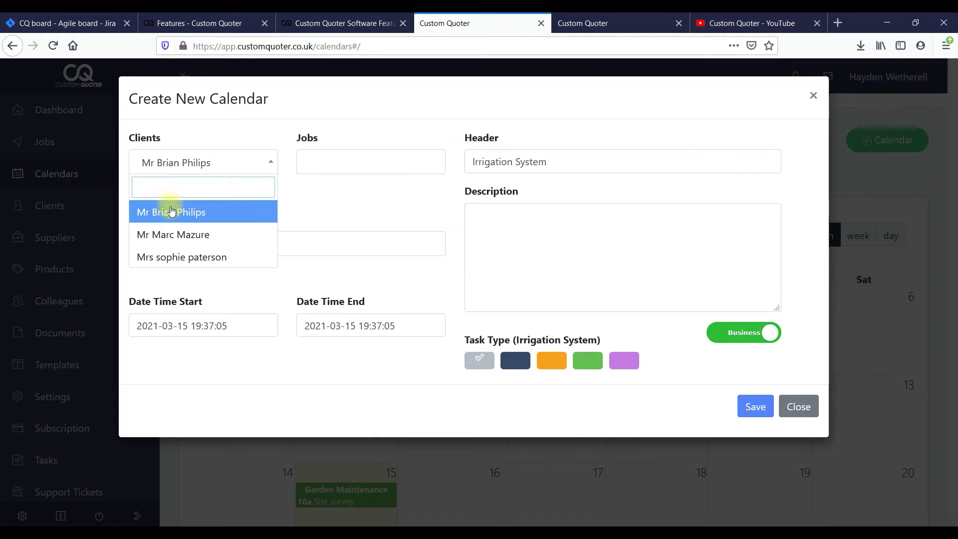
click(171, 236)
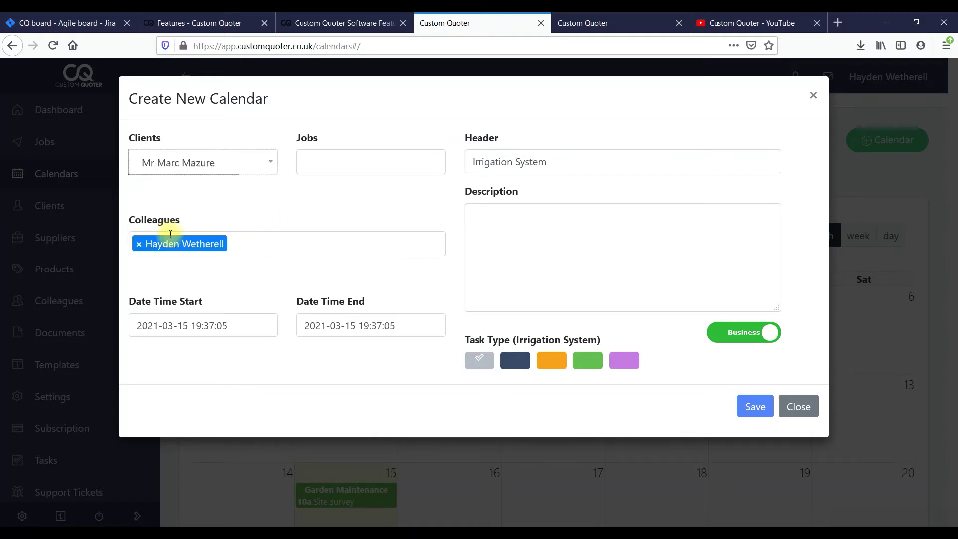
click(320, 165)
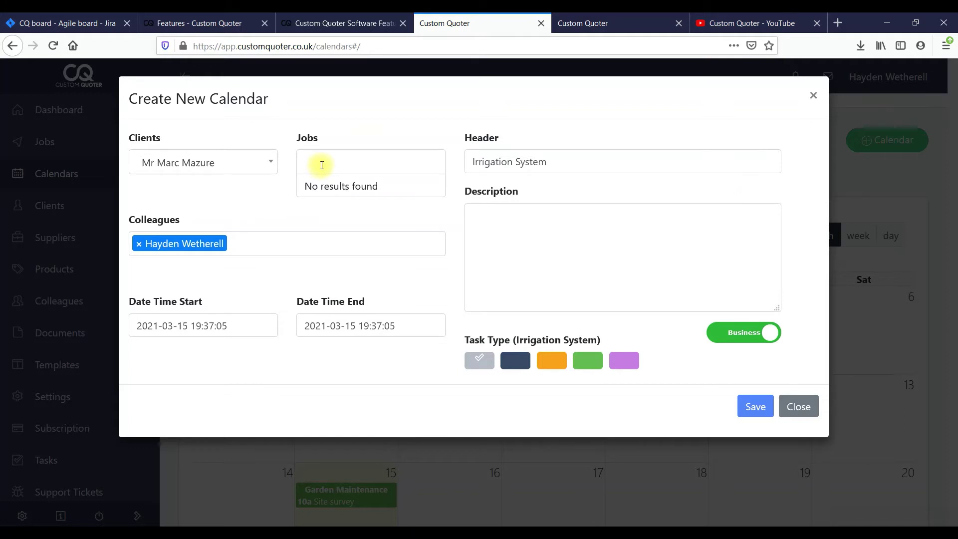
click(321, 164)
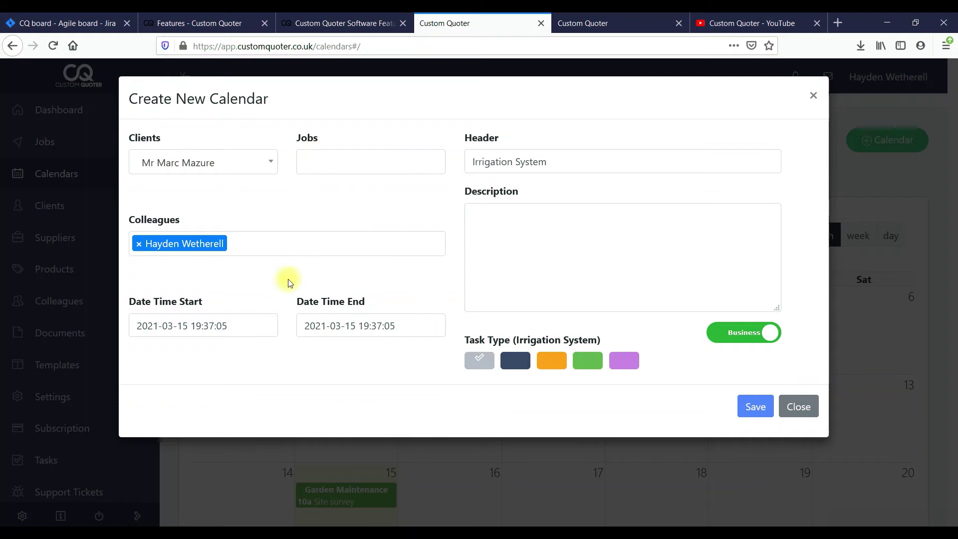
click(279, 247)
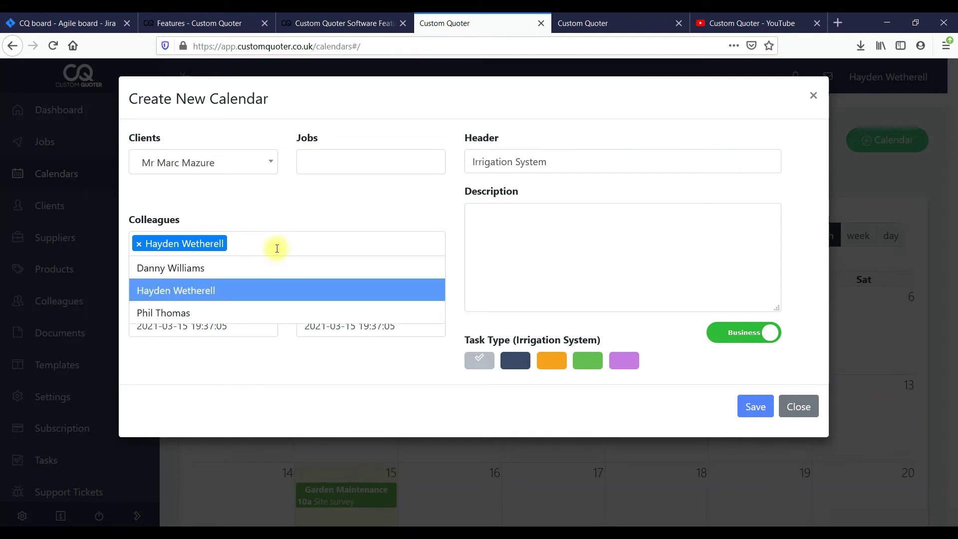
click(235, 268)
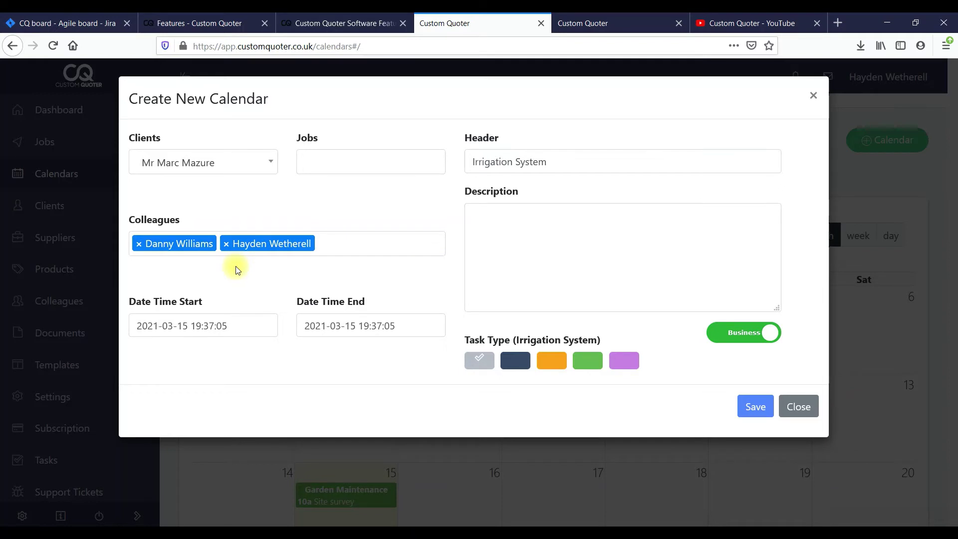
click(250, 325)
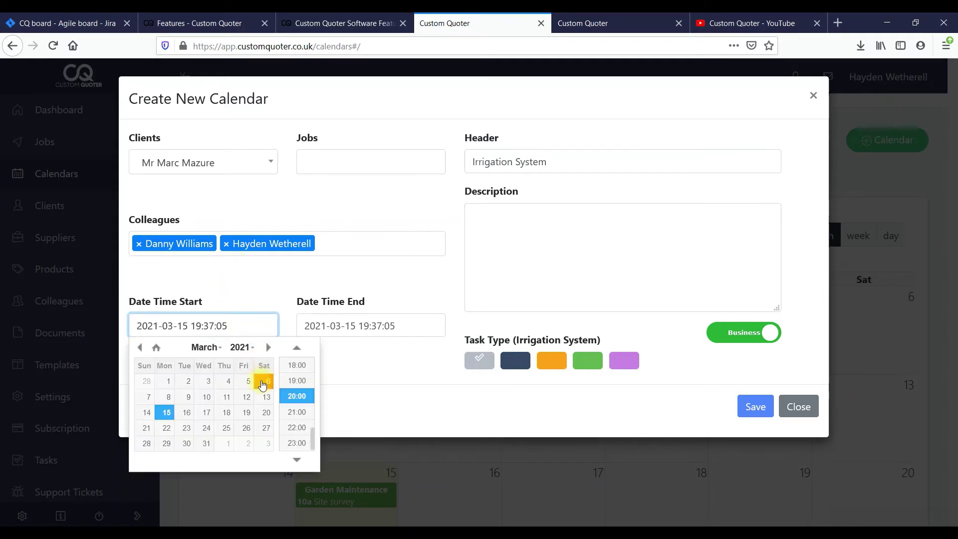
Step: Schedule the event for 26 March 2021 from 10:00 to 12:00
click(245, 428)
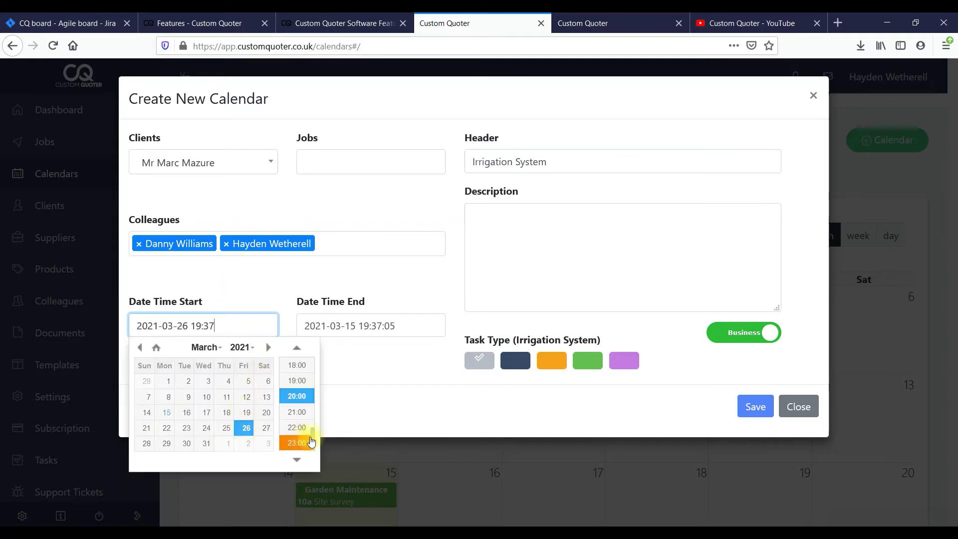
drag(314, 438, 313, 402)
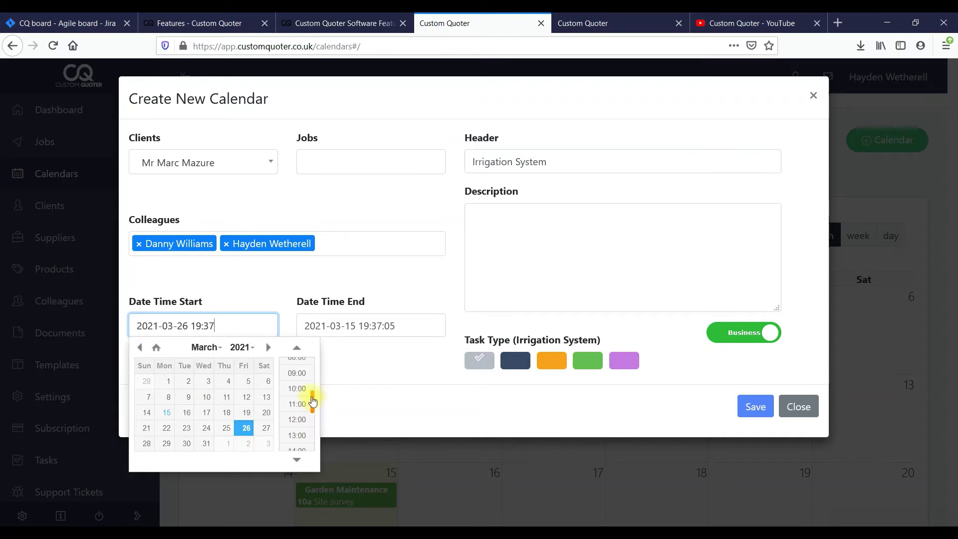
click(297, 389)
click(400, 326)
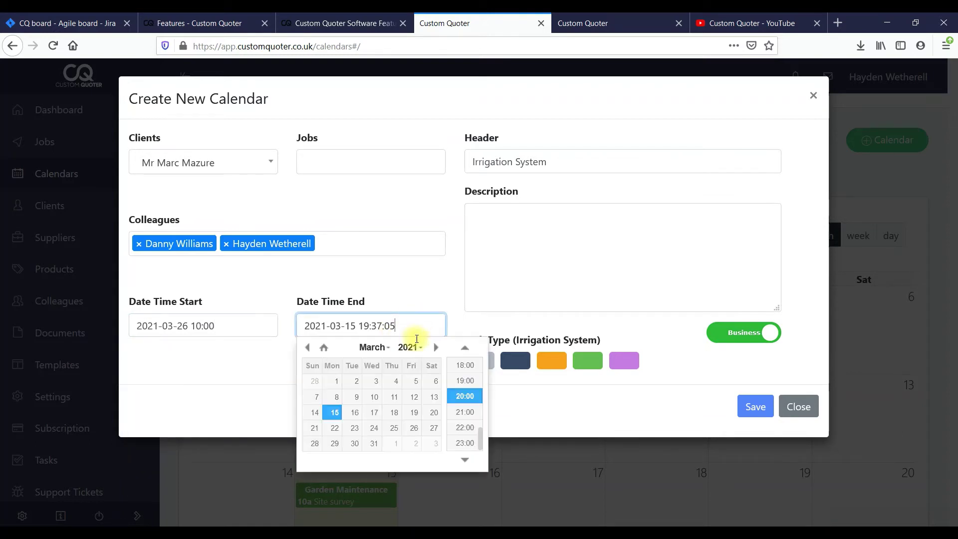
click(411, 429)
drag(491, 441, 483, 406)
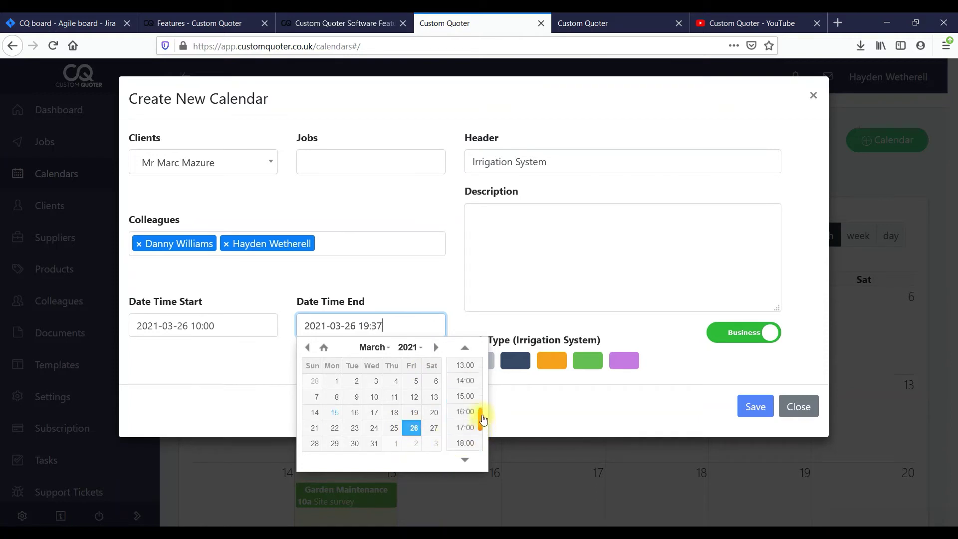
click(465, 399)
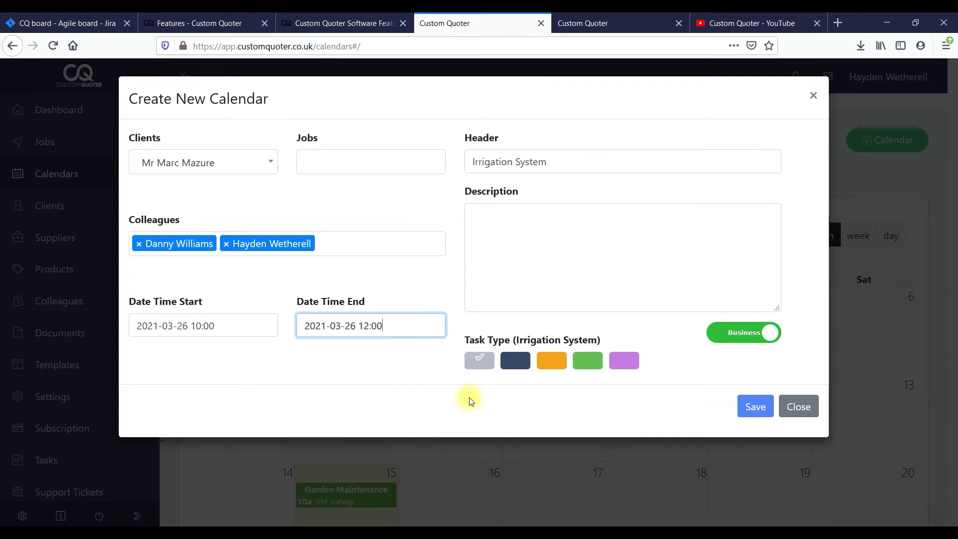
Step: Keep the Irrigation System task type, describe it as 'job description goes here', and save
click(515, 361)
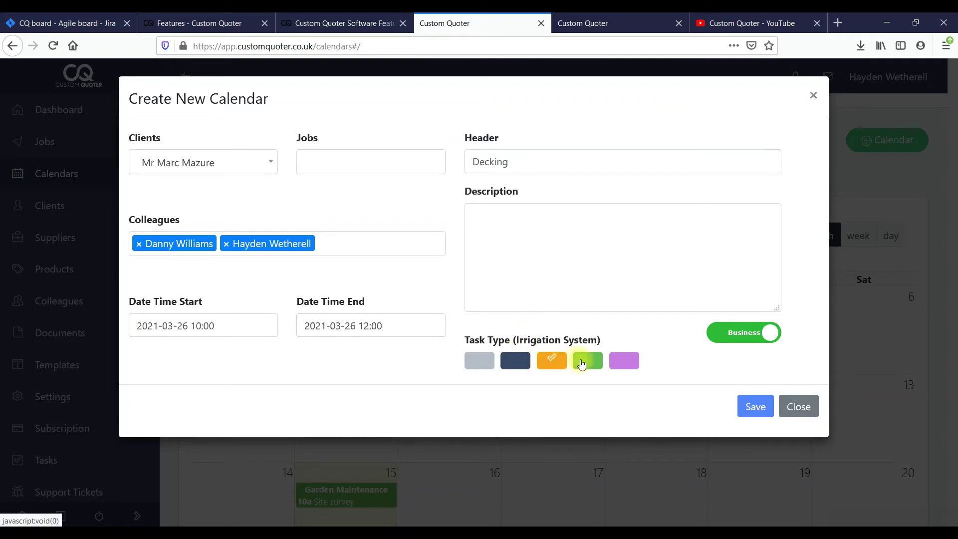
click(586, 361)
click(623, 361)
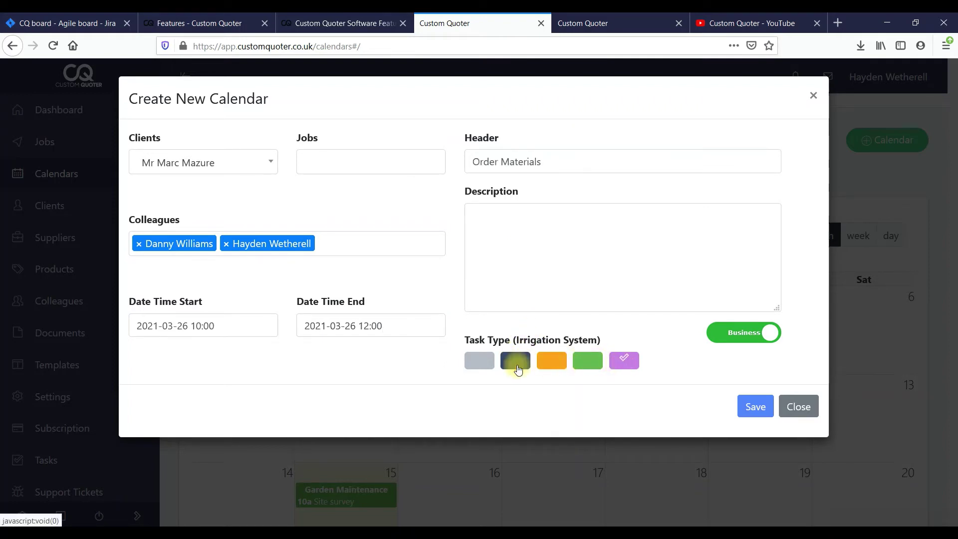
click(482, 362)
click(499, 230)
text(job description go)
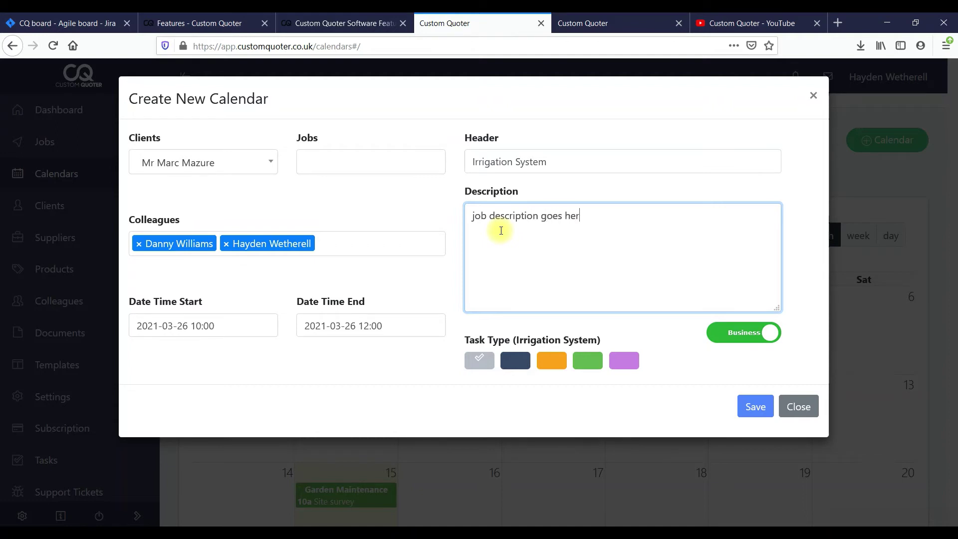
text(es here)
click(749, 406)
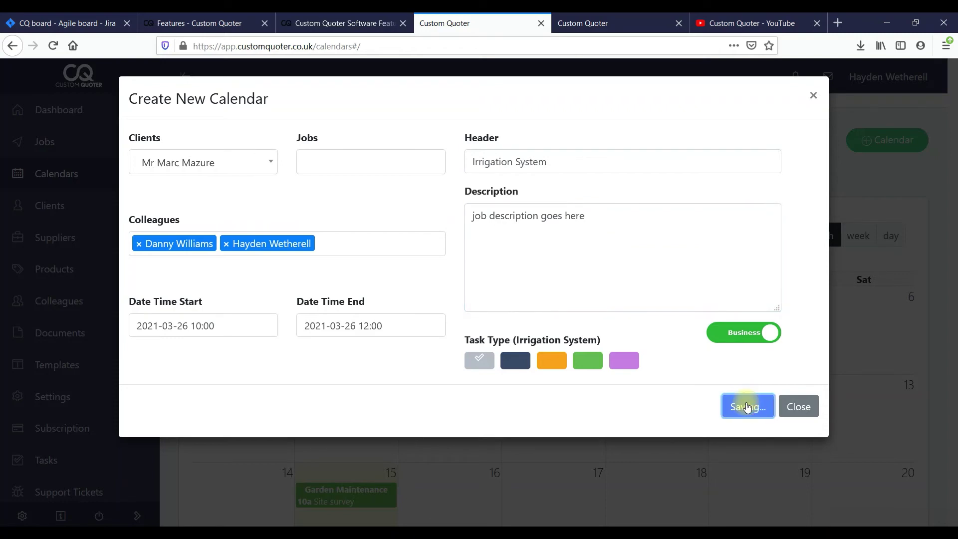
scroll(554, 299, down, 1)
drag(952, 176, 952, 225)
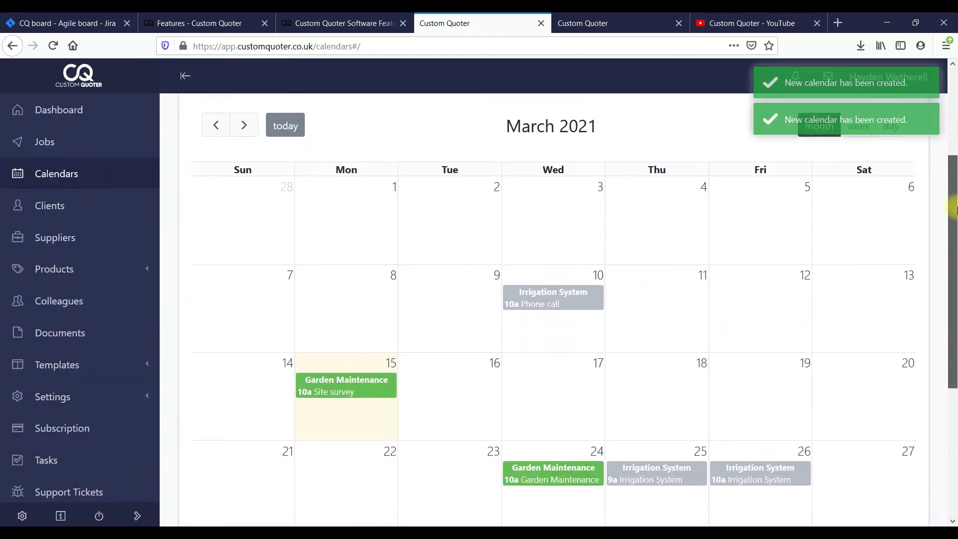
click(758, 425)
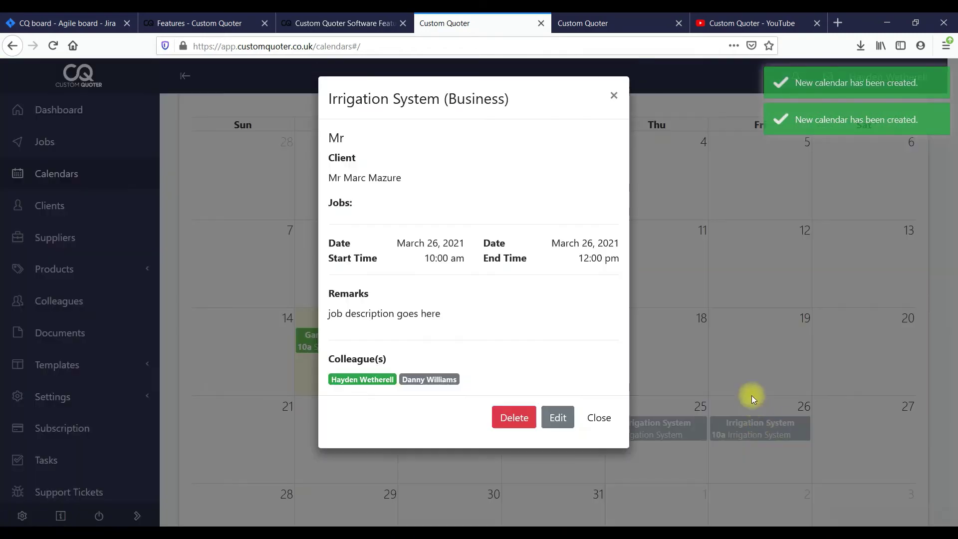
click(555, 417)
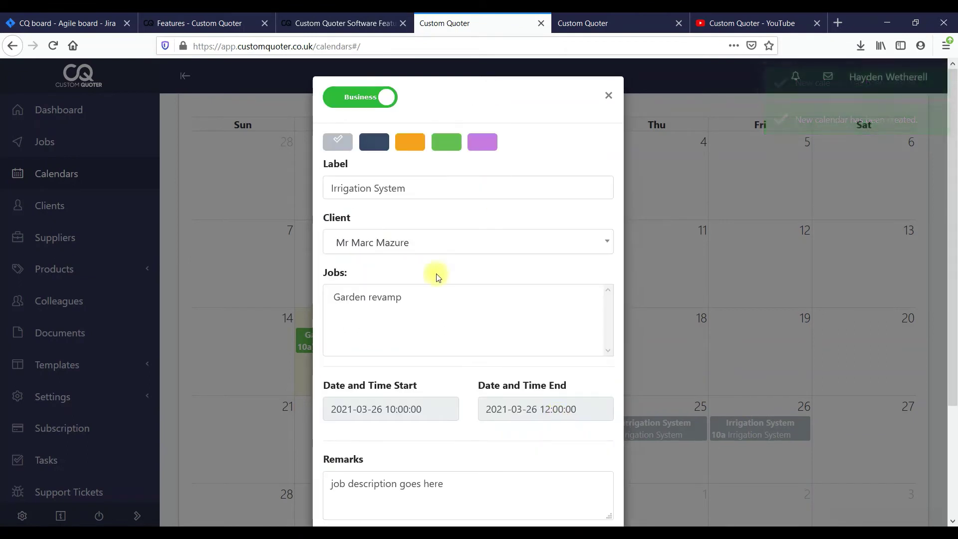
click(610, 95)
mouse_move(952, 396)
mouse_down()
mouse_move(952, 341)
mouse_move(951, 391)
mouse_up()
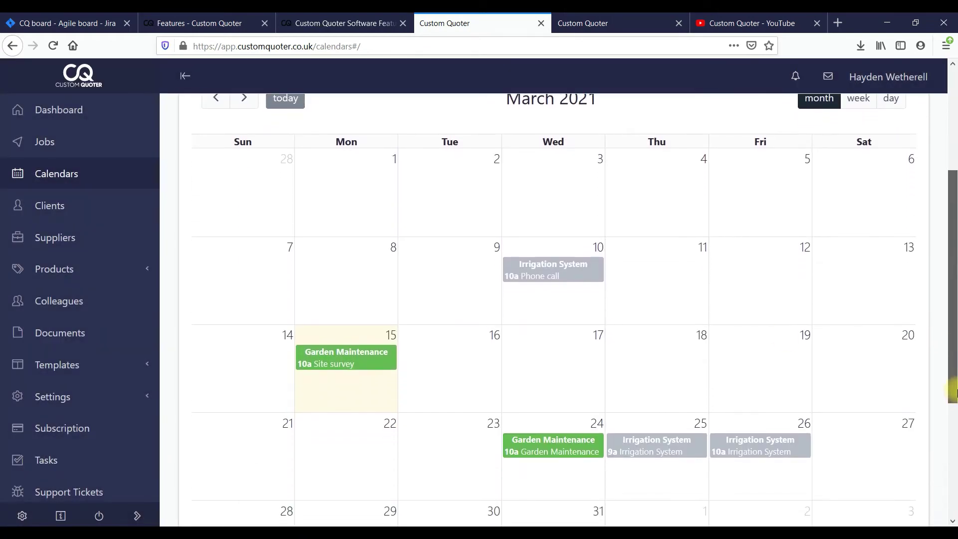
click(45, 142)
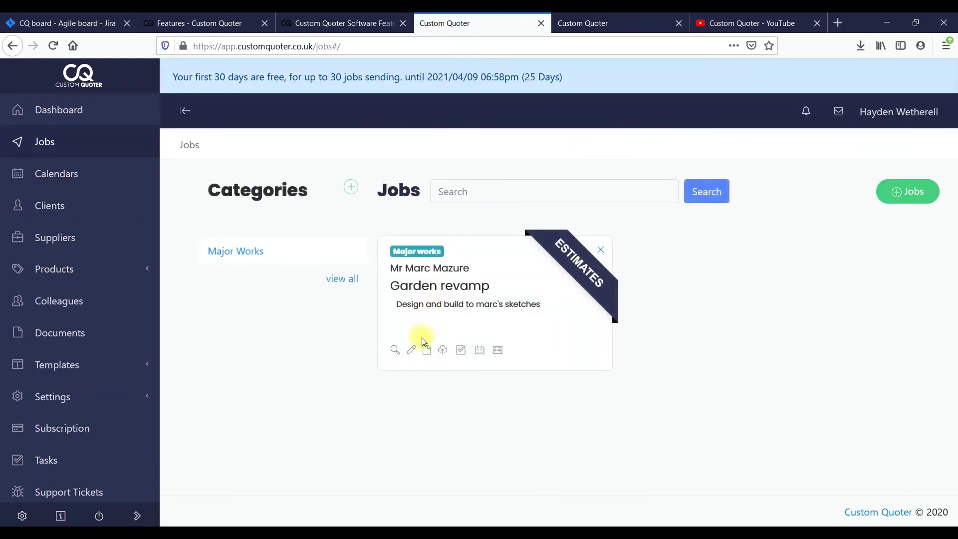
Step: Discard a prefilled calendar entry for the Garden revamp job, then go to Clients
click(478, 351)
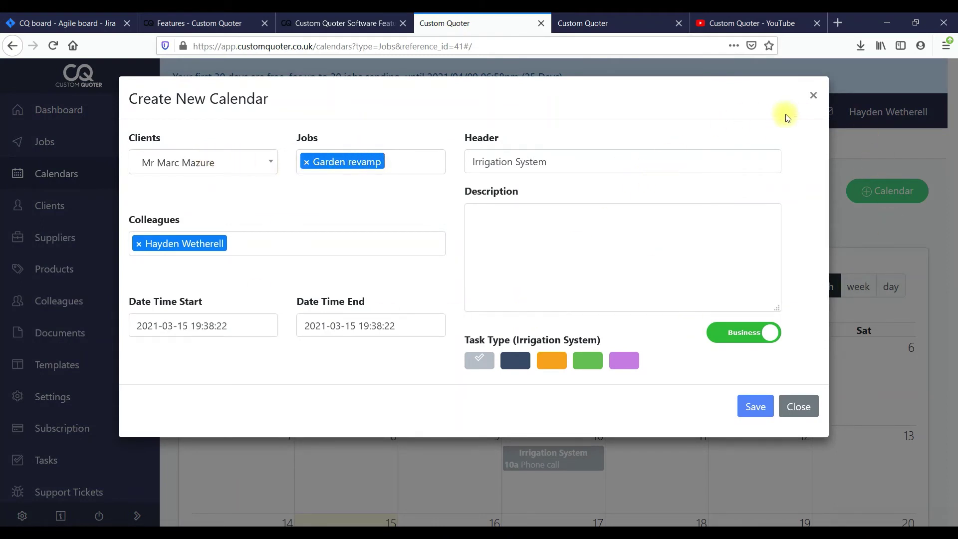
click(813, 99)
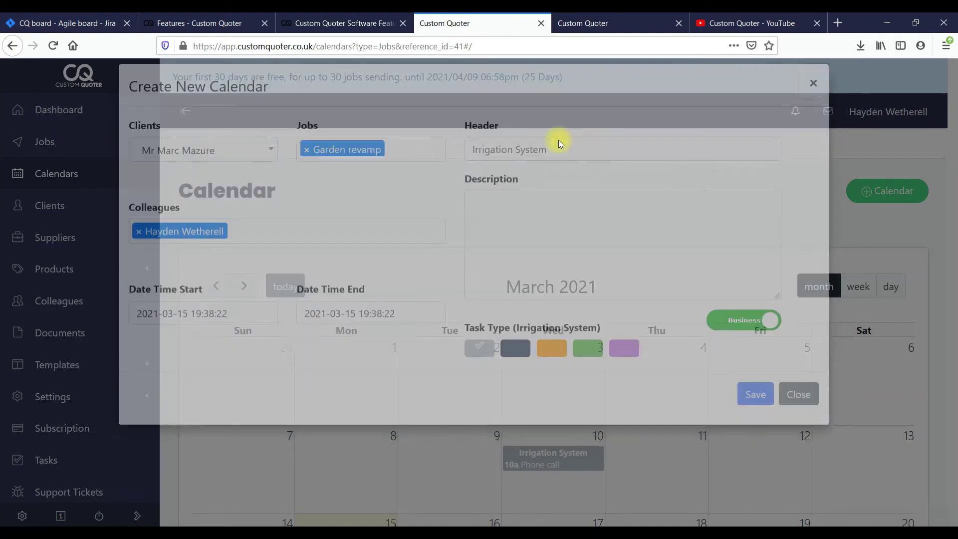
click(50, 206)
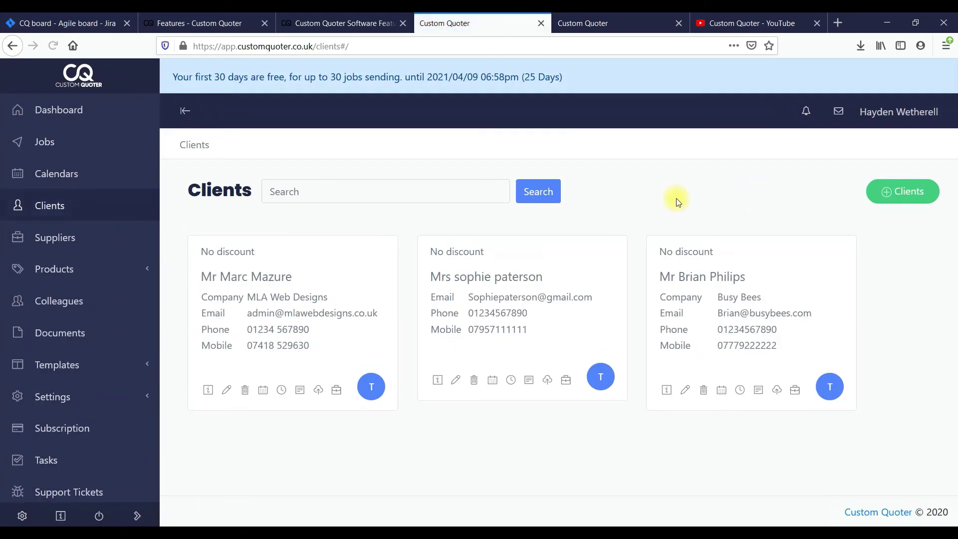
click(415, 193)
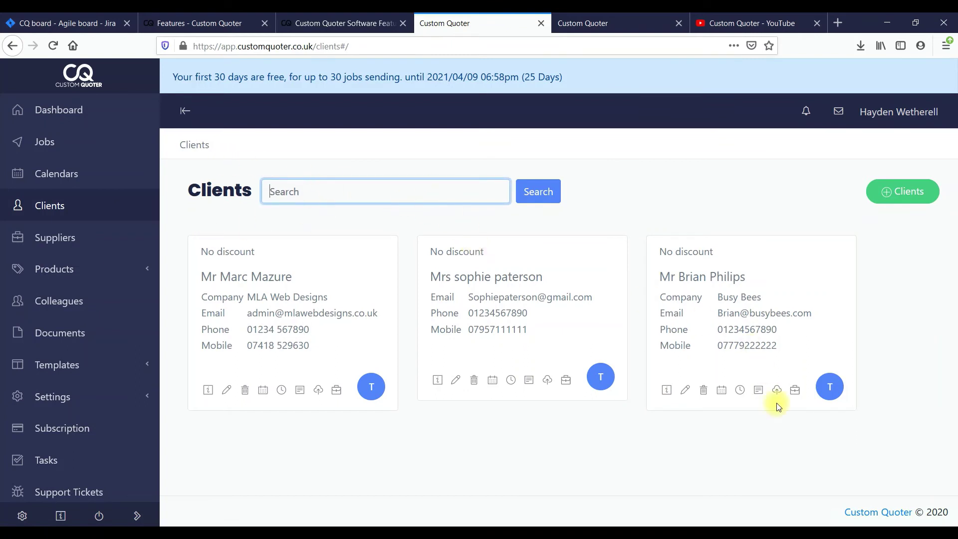
click(721, 390)
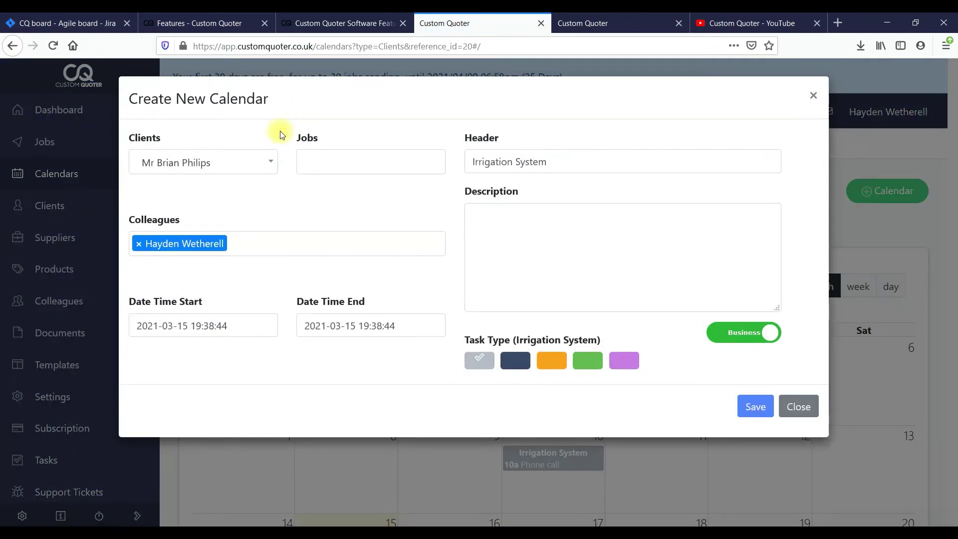
click(361, 162)
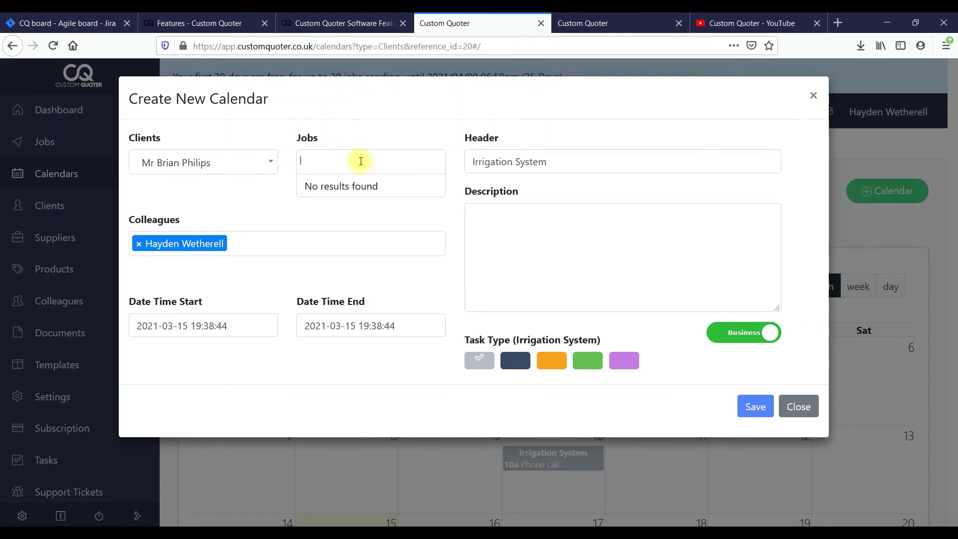
click(330, 158)
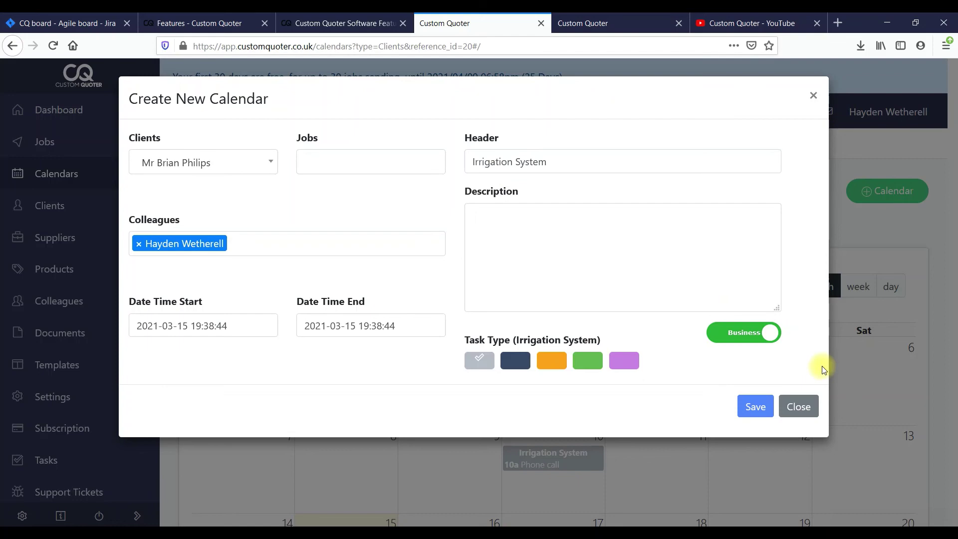
click(812, 99)
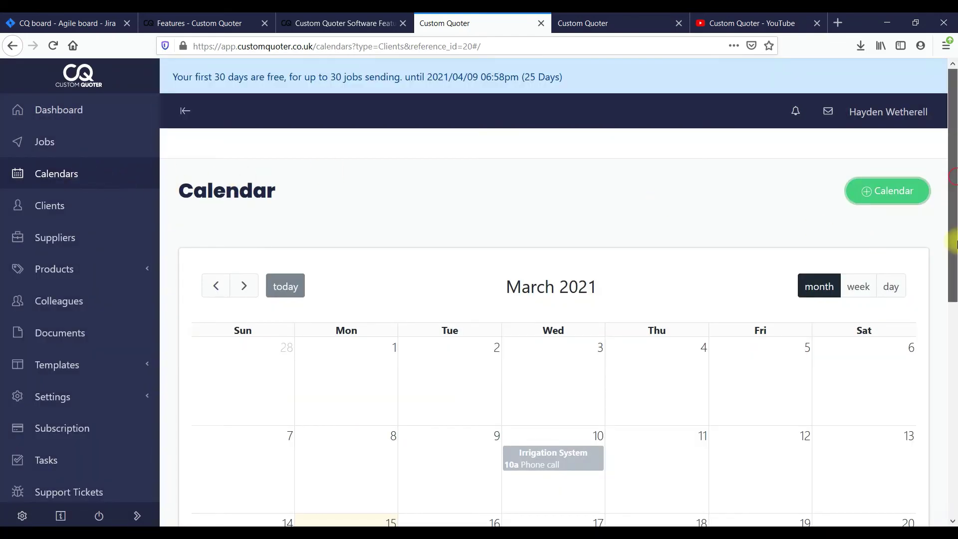
drag(952, 202, 952, 255)
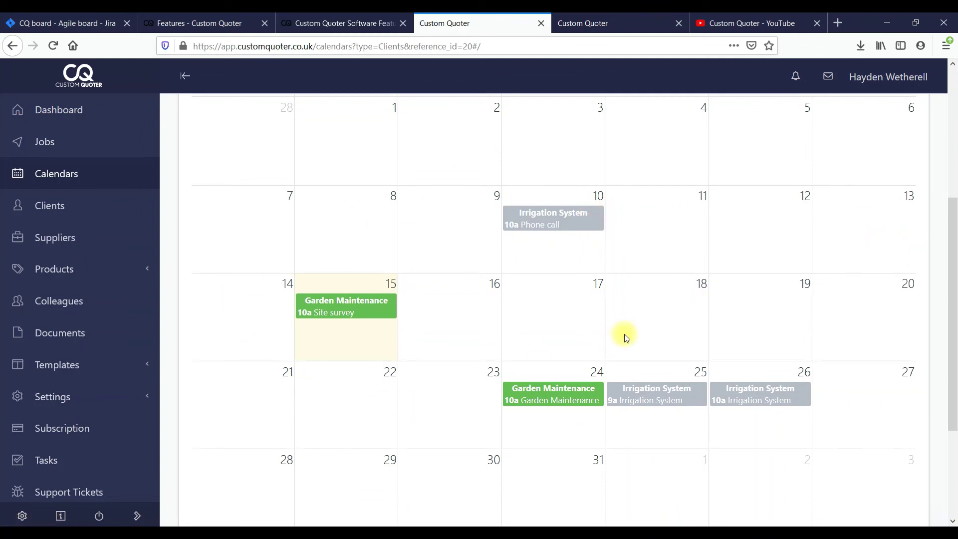